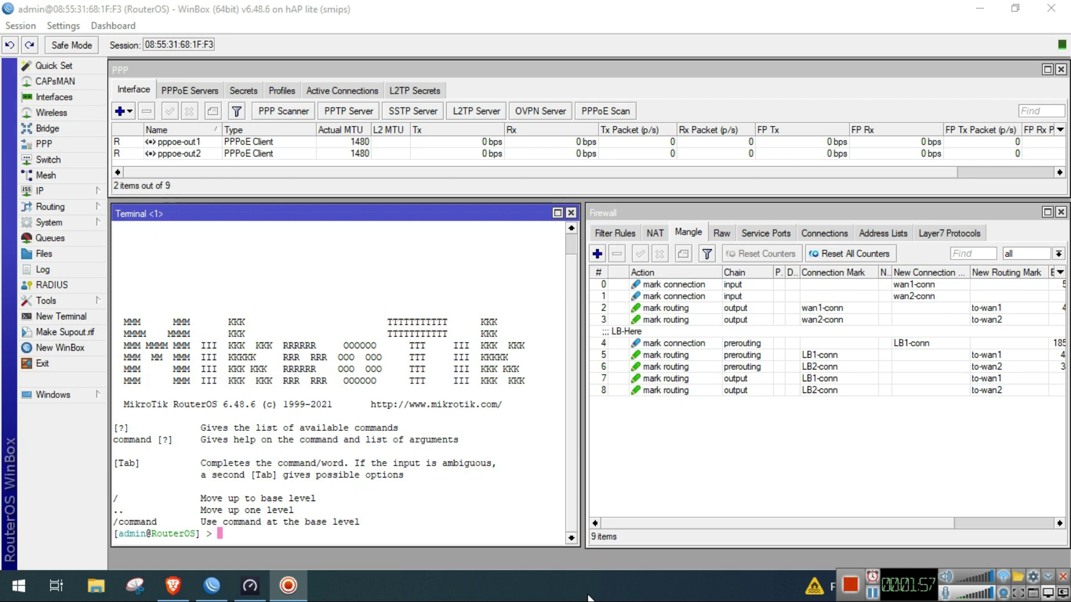
# - Bring the WinBox router session with its PPP, terminal and mangle windows to the front
pyautogui.click(516, 417)
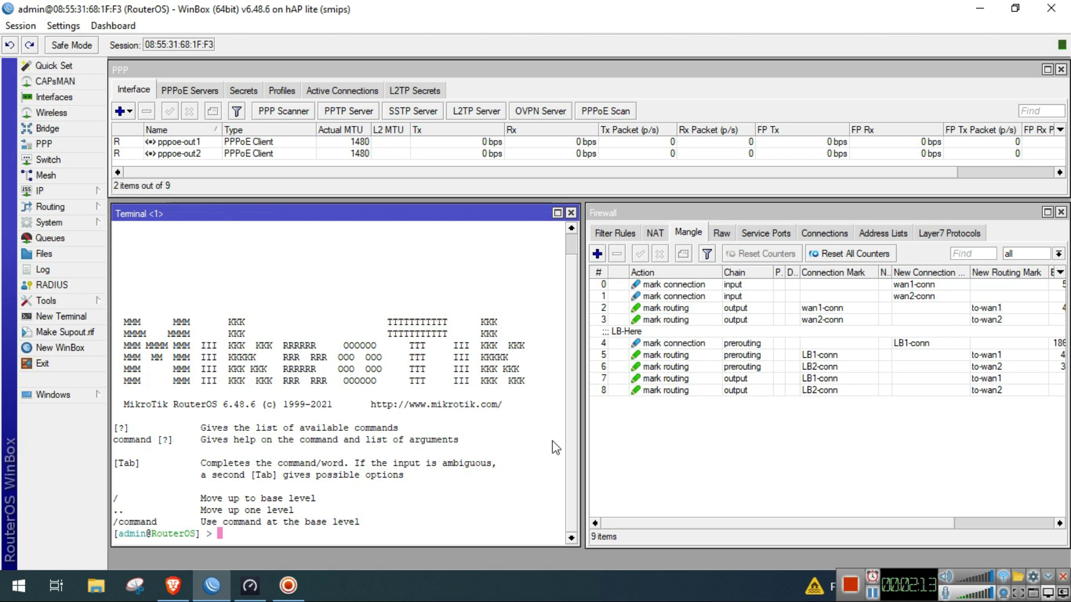
# - Open IP > Routes and the settings of the 1.0.0.1 ISP1 Monitor route
pyautogui.click(85, 209)
pyautogui.click(62, 222)
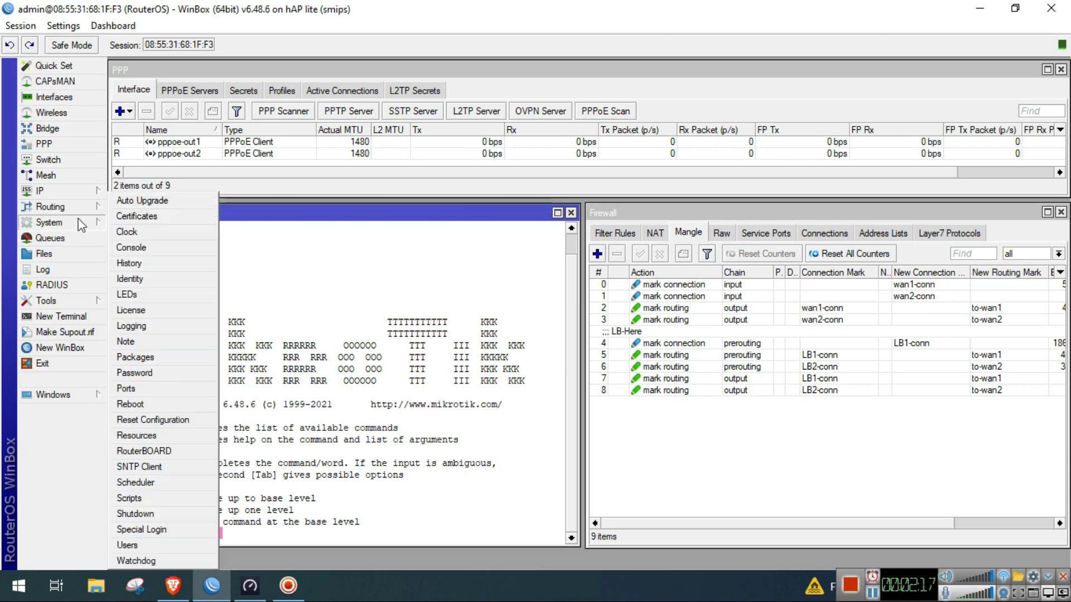
pyautogui.click(65, 193)
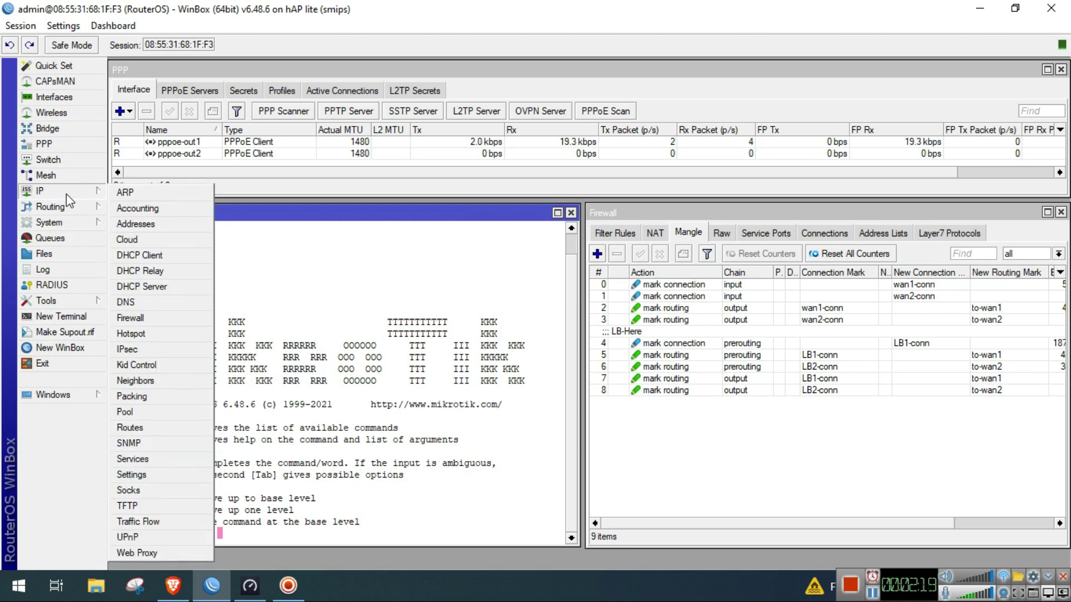
pyautogui.click(151, 431)
pyautogui.click(626, 297)
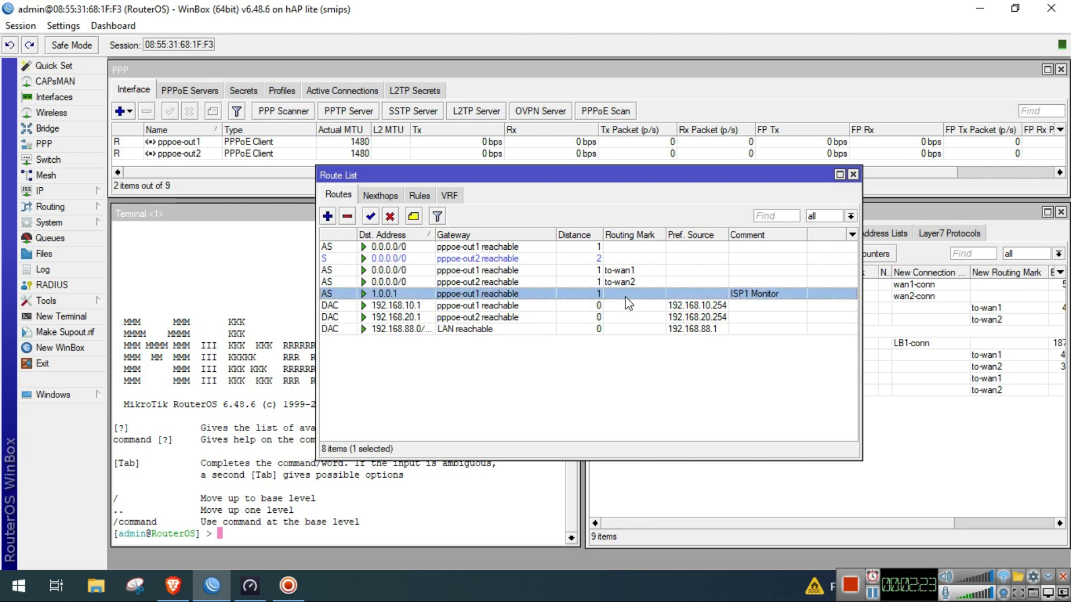
pyautogui.doubleClick(629, 304)
# - Confirm the 1.0.0.1 route uses gateway pppoe-out1 with scope and target scope 10
pyautogui.moveTo(389, 242); pyautogui.dragTo(487, 287)
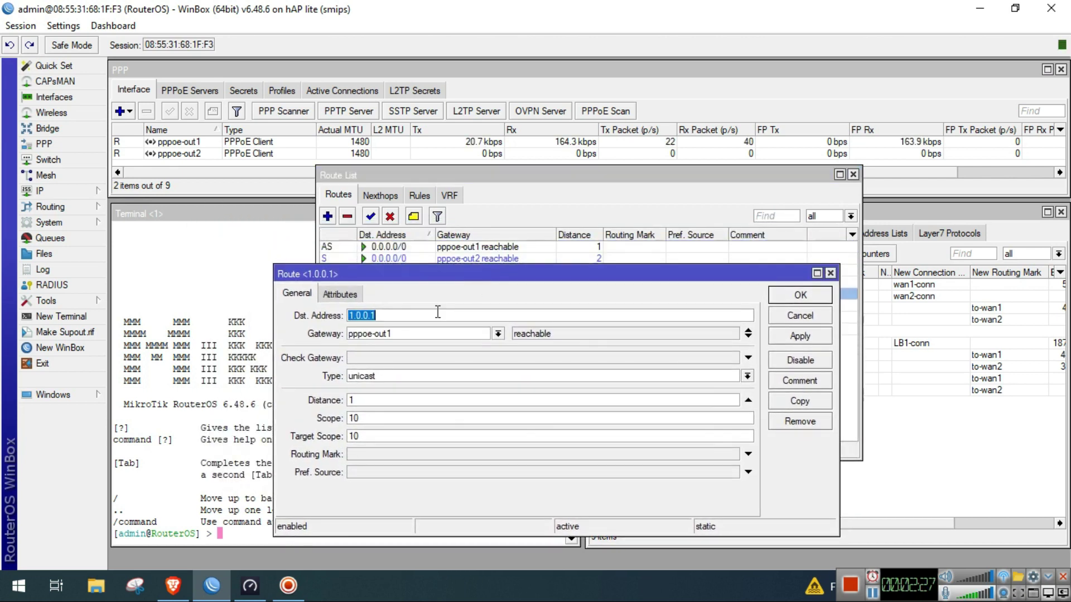
pyautogui.click(430, 316)
pyautogui.doubleClick(431, 316)
pyautogui.click(431, 315)
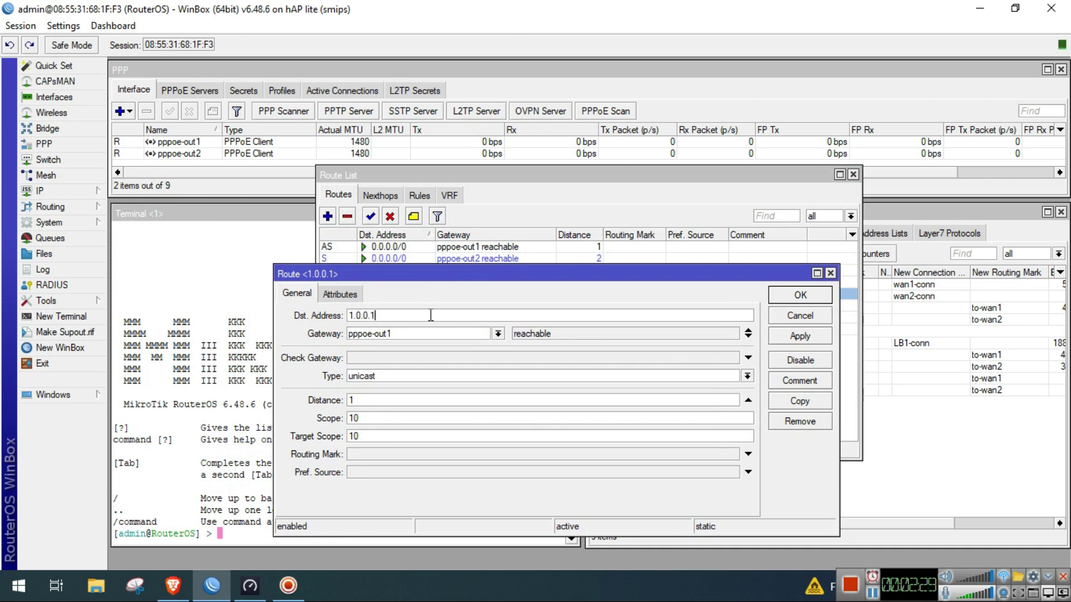
pyautogui.click(497, 337)
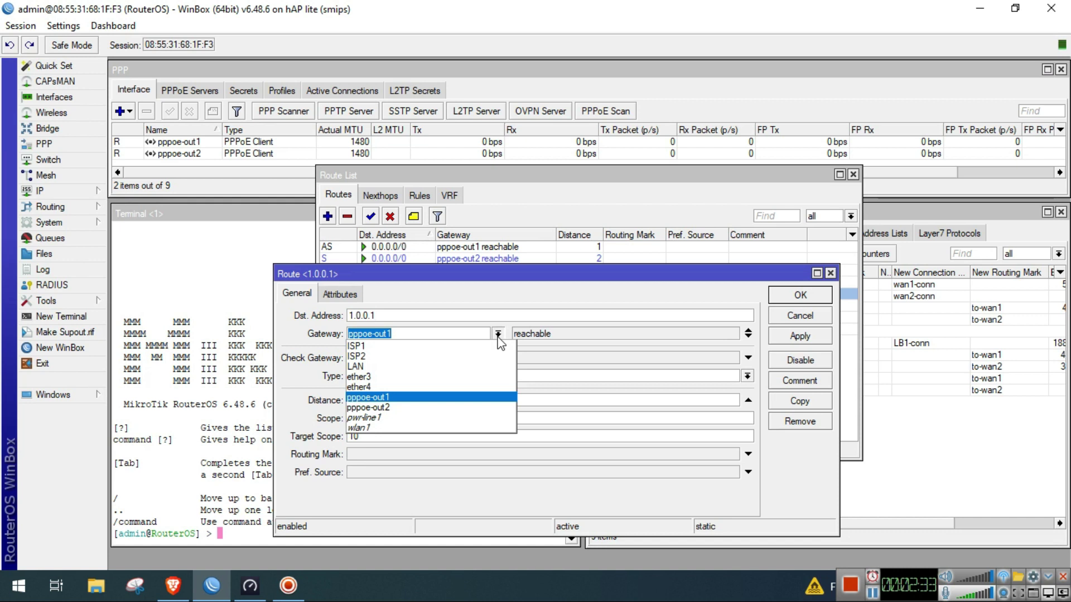
pyautogui.click(435, 398)
pyautogui.doubleClick(377, 419)
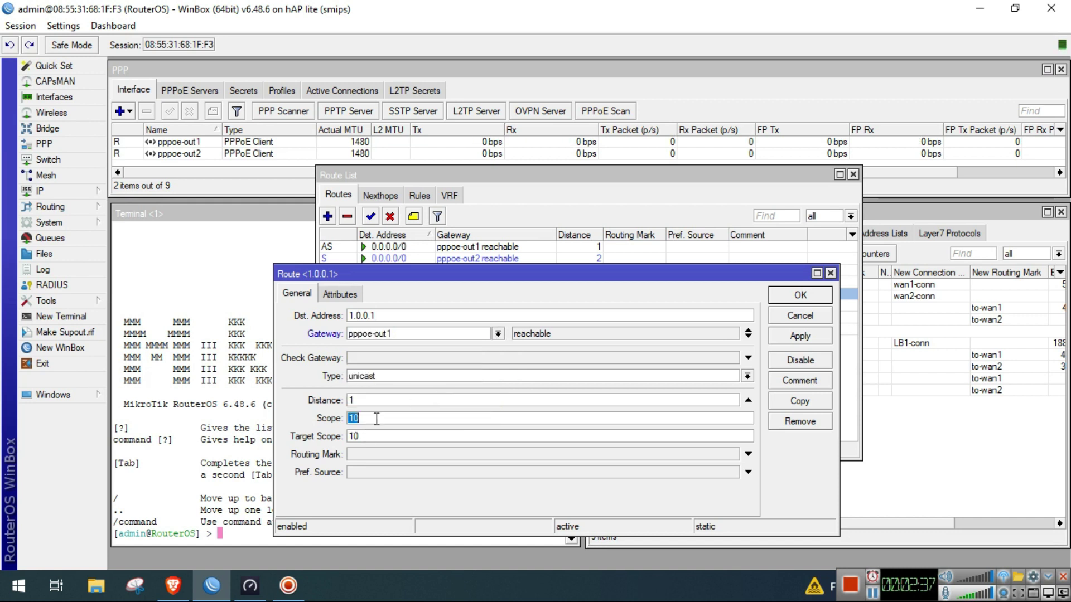
pyautogui.doubleClick(378, 437)
pyautogui.click(800, 297)
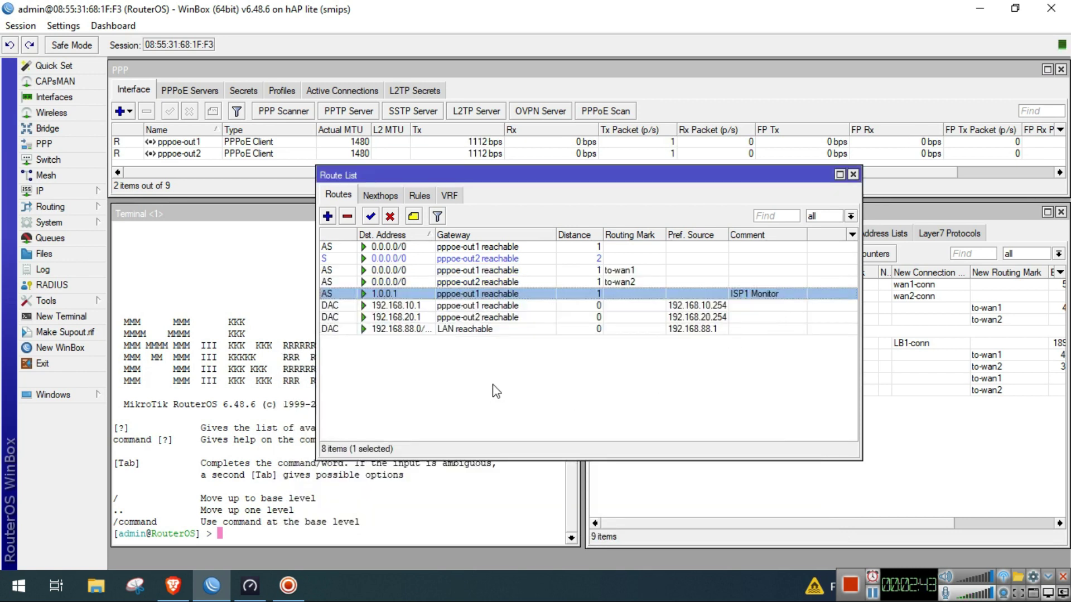
pyautogui.moveTo(729, 170); pyautogui.dragTo(658, 211)
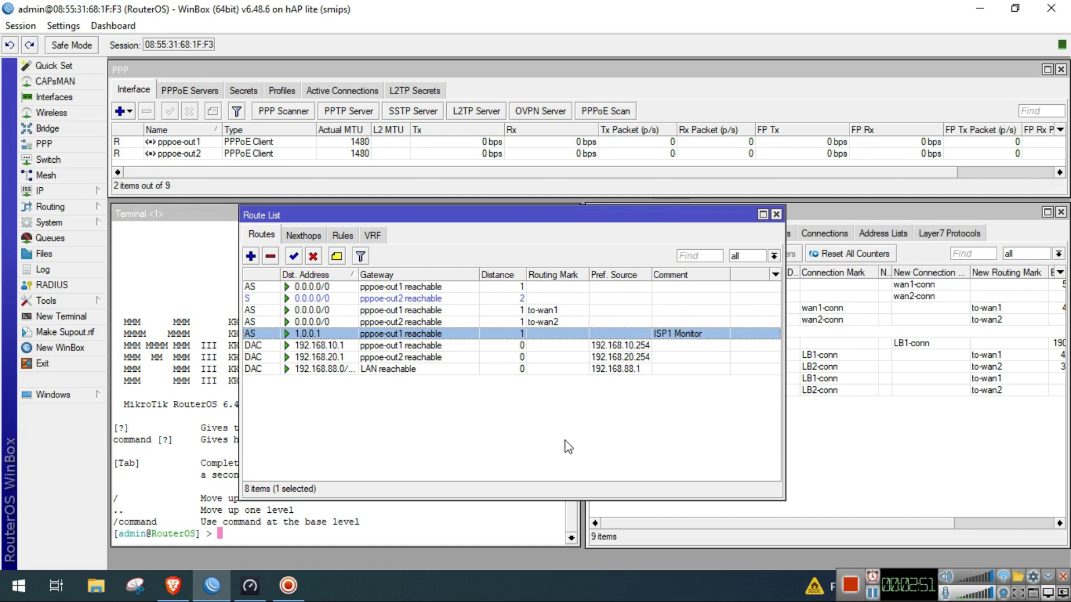
# - Close the route list and open the Tools > Netwatch entry for host 1.0.0.1
pyautogui.click(777, 215)
pyautogui.click(86, 301)
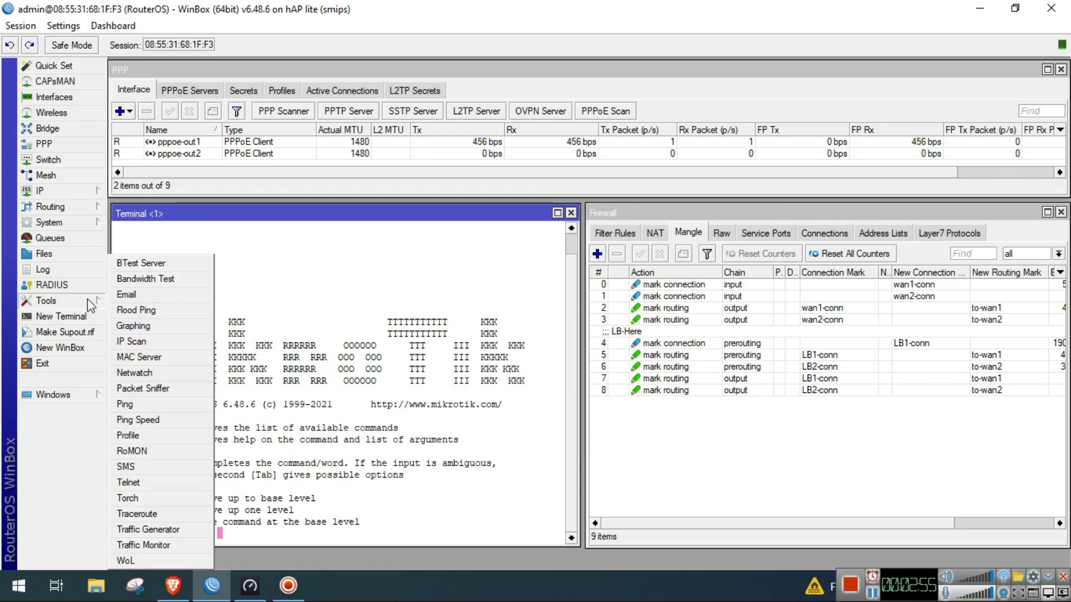
pyautogui.click(165, 370)
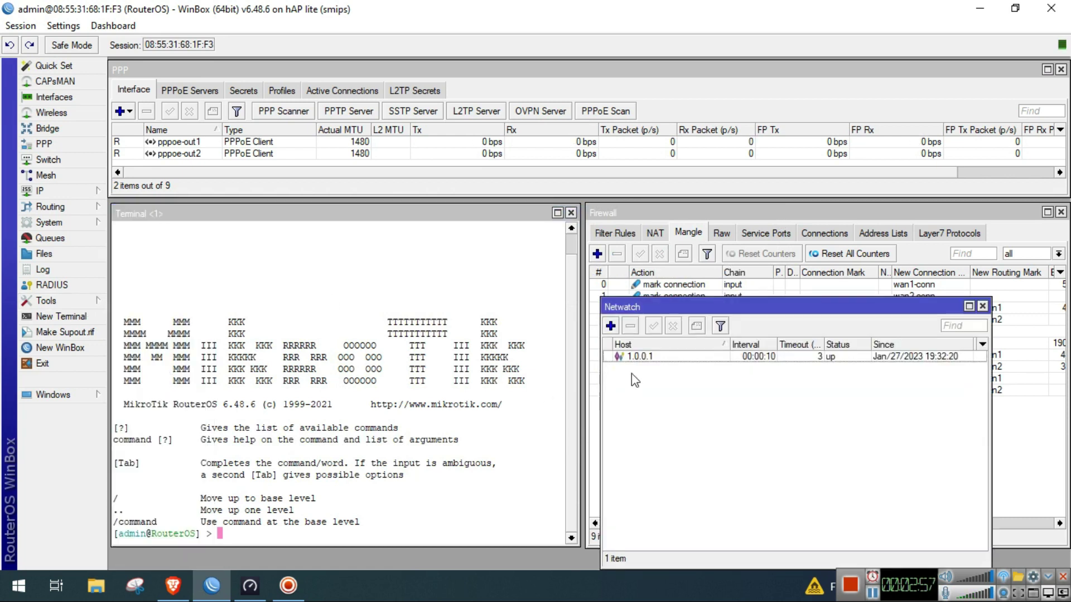
pyautogui.doubleClick(662, 357)
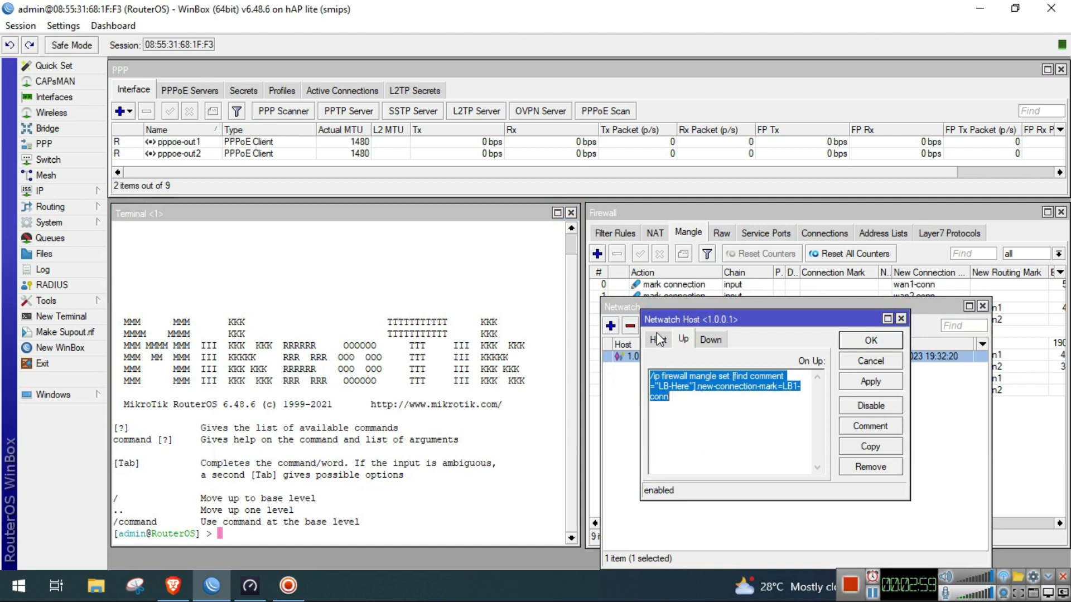
# - Review the host's 00:00:10 interval and 3 s timeout, then its On Down script
pyautogui.click(658, 340)
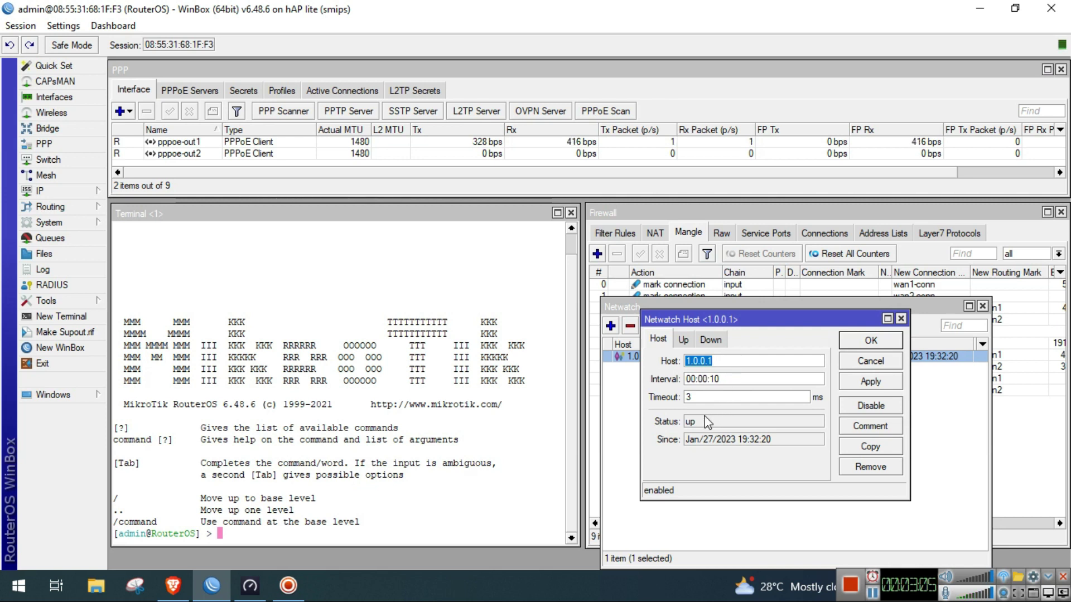
pyautogui.click(746, 379)
pyautogui.press('Tab')
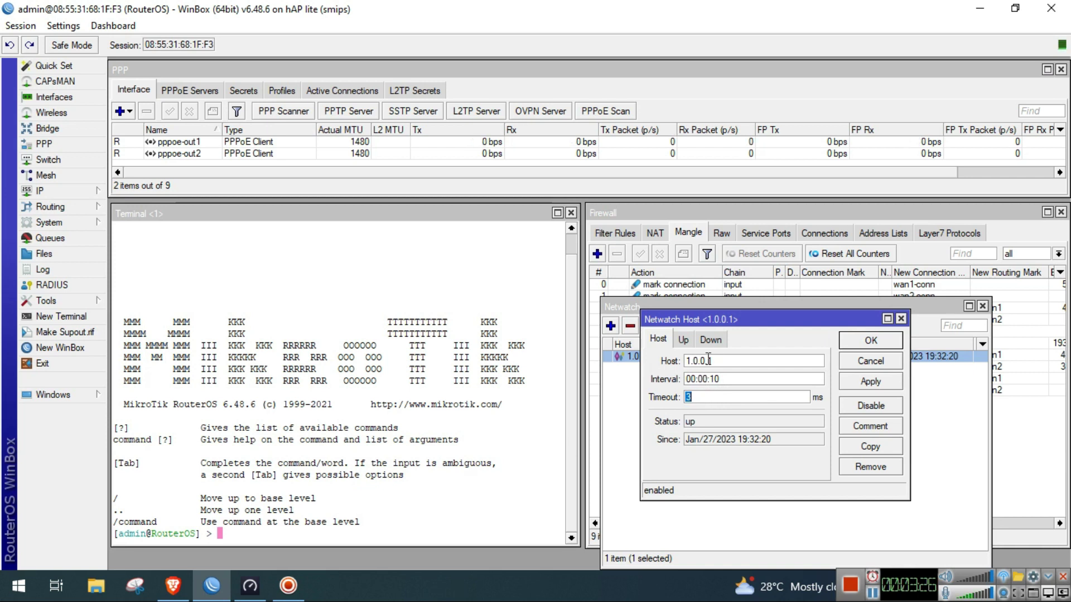
pyautogui.click(710, 340)
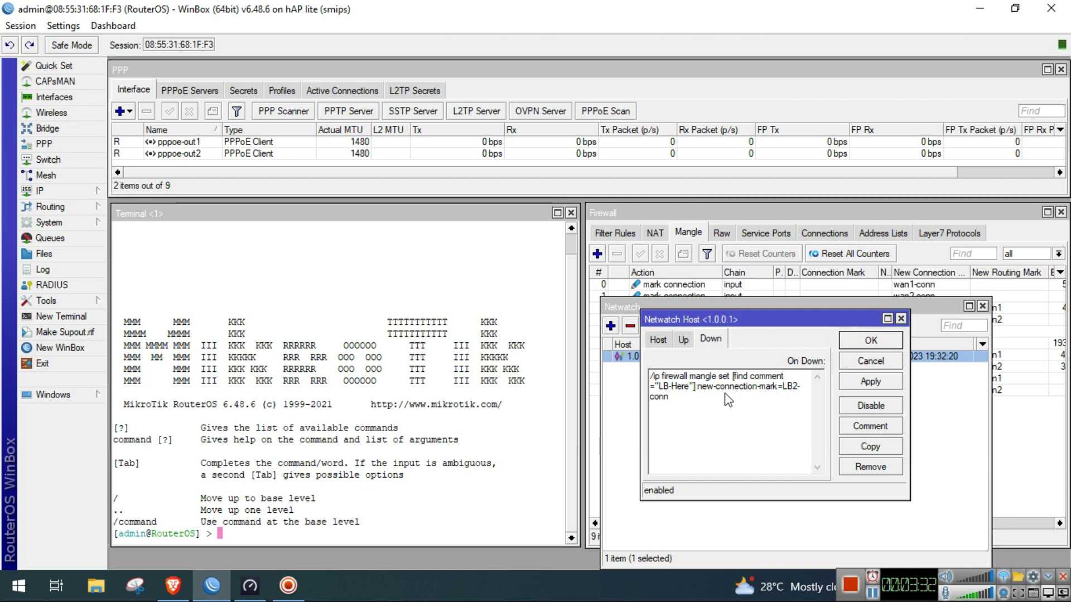
# - Inspect the LB-Here connection-mark rule in Mangle, then reopen the 1.0.0.1 Netwatch entry
pyautogui.click(794, 210)
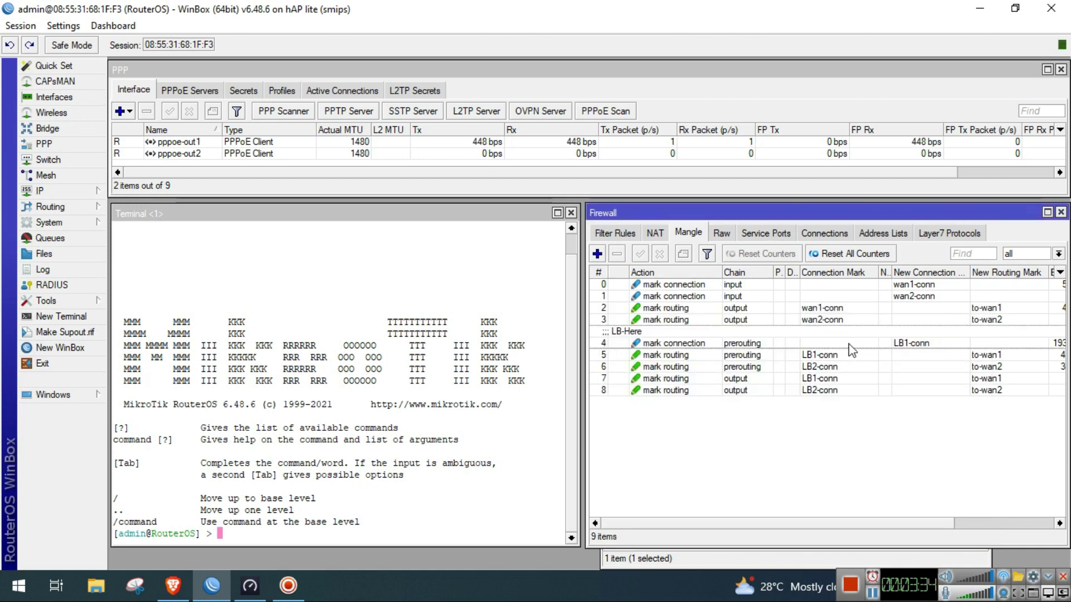
pyautogui.click(908, 344)
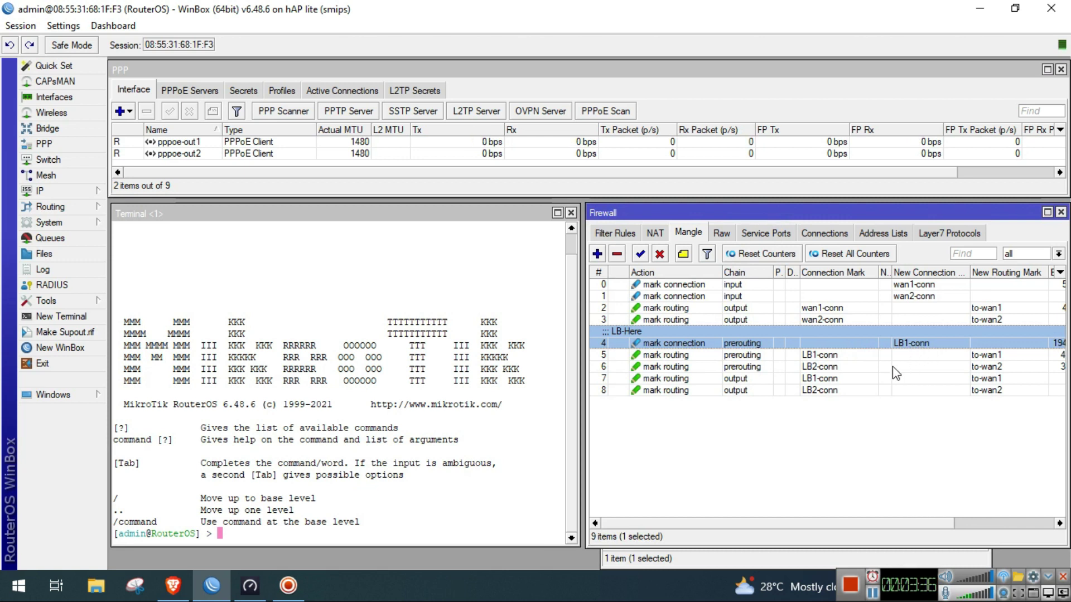
pyautogui.click(751, 565)
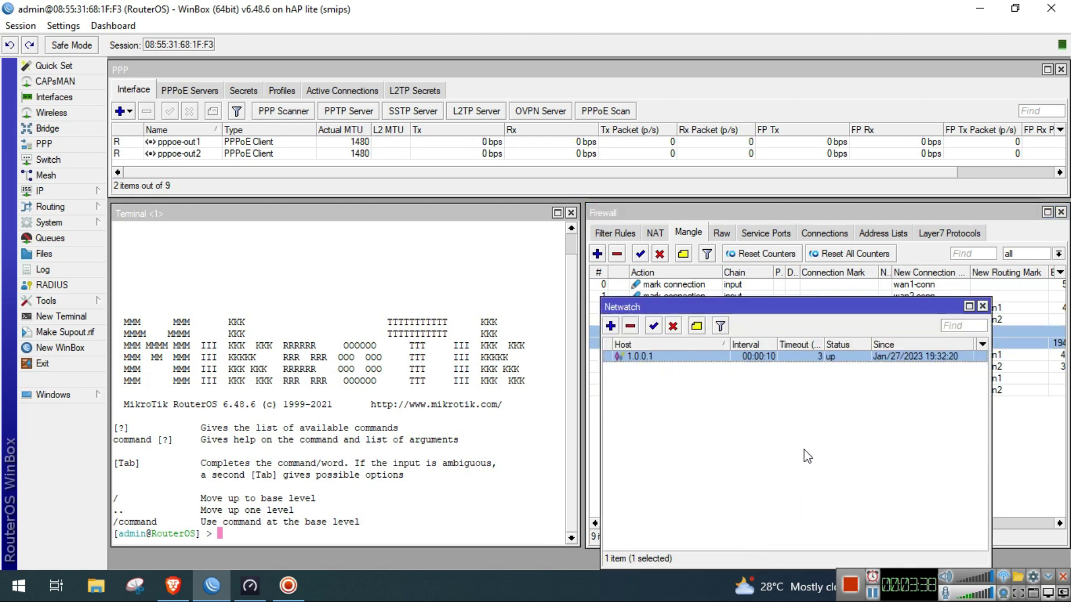
pyautogui.doubleClick(837, 357)
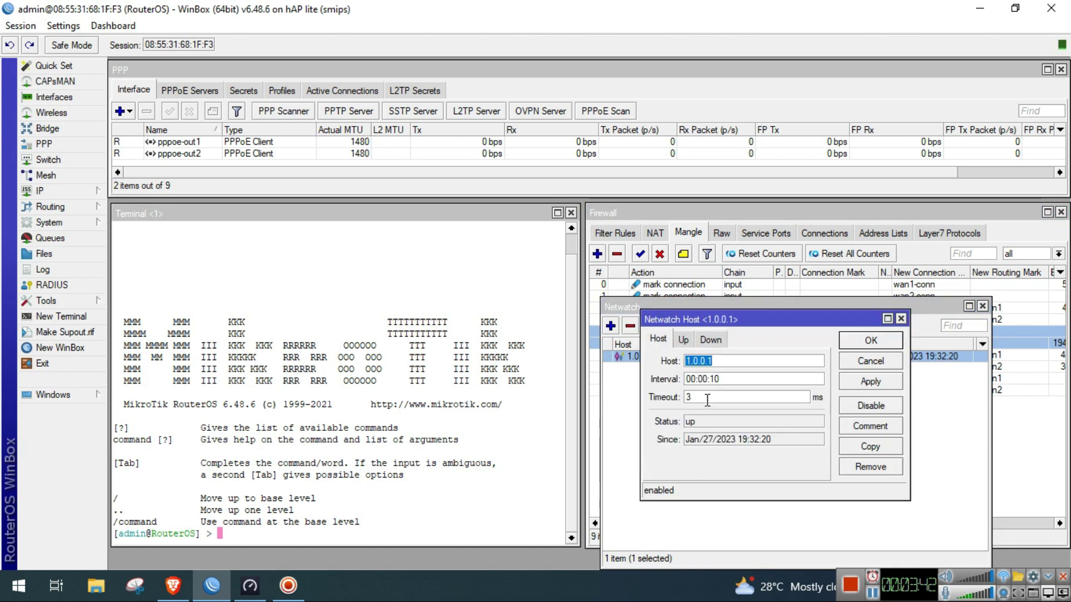
# - Check the 3 s timeout and On Up script setting LB-Here to LB1-conn against Mangle
pyautogui.doubleClick(688, 397)
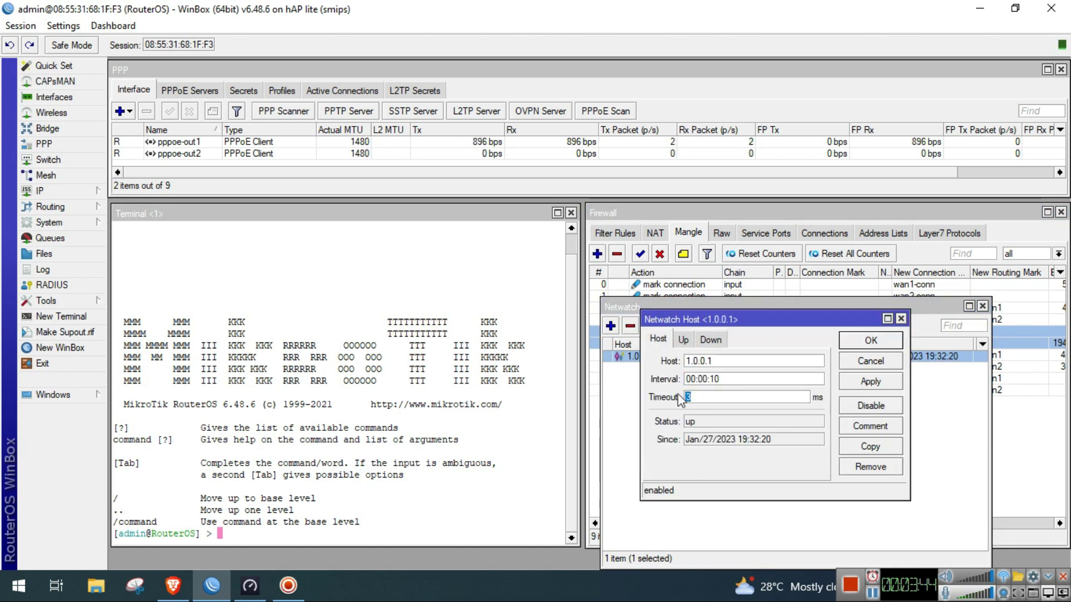
pyautogui.click(683, 339)
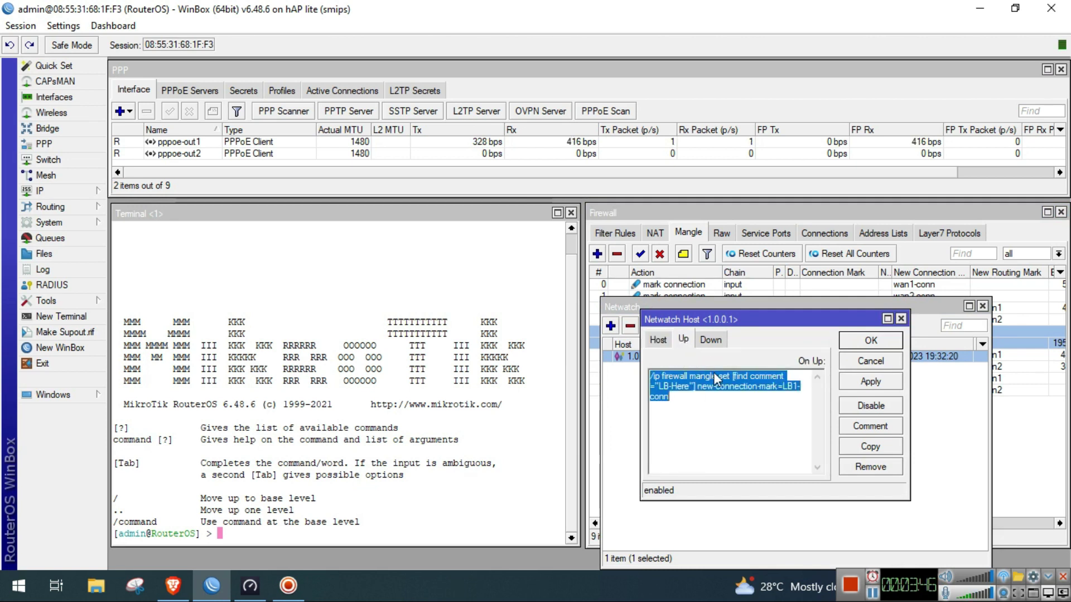
pyautogui.click(721, 418)
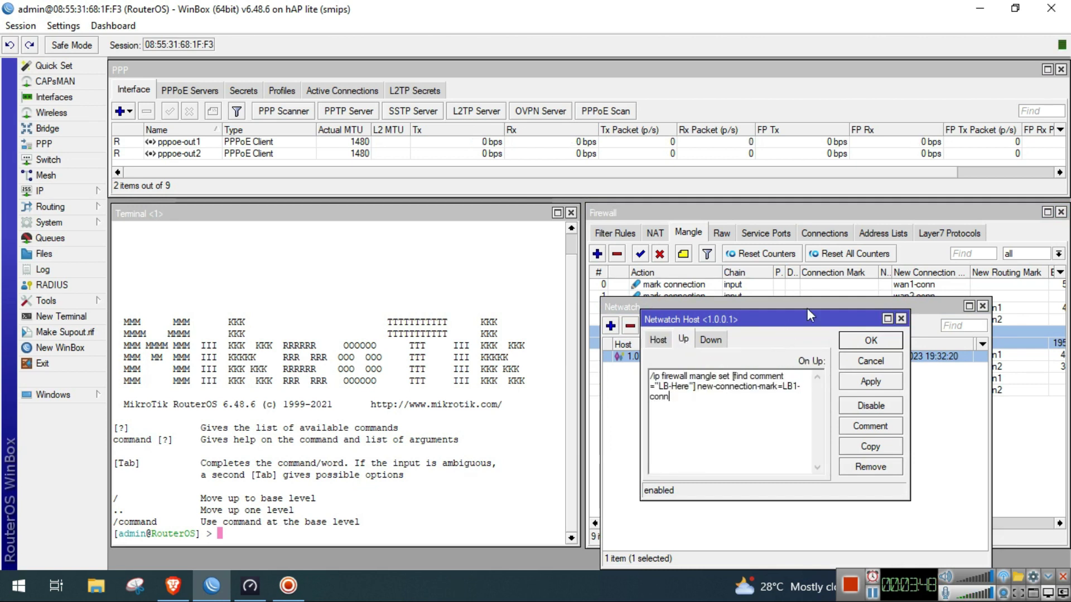
pyautogui.click(914, 263)
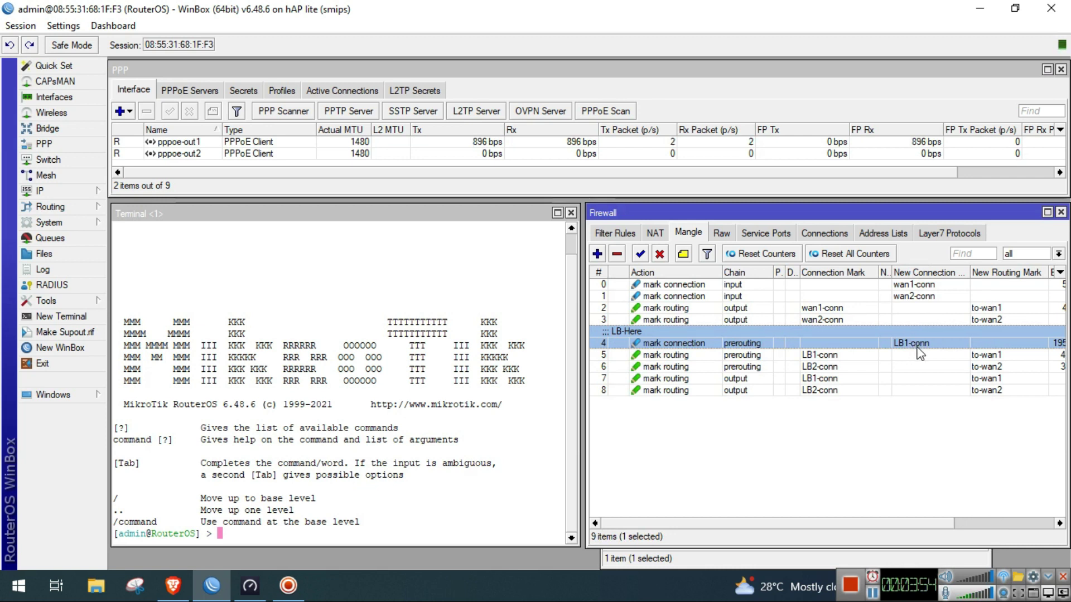
pyautogui.click(759, 558)
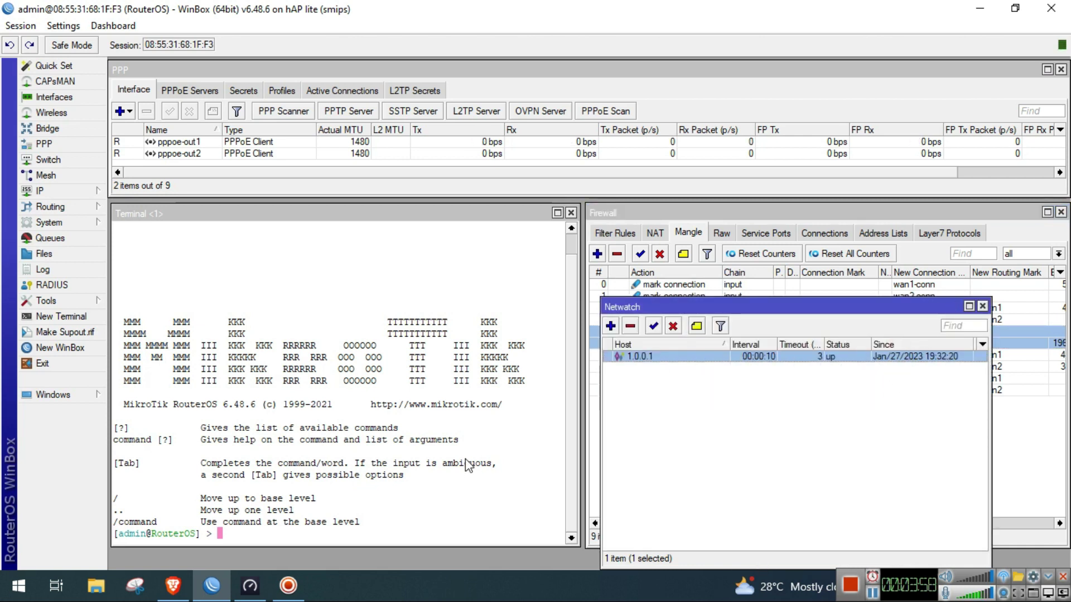
pyautogui.moveTo(741, 310); pyautogui.dragTo(722, 371)
# - Run a continuous ping 1.0.0.1 in the router terminal, getting steady 3 ms replies
pyautogui.click(443, 516)
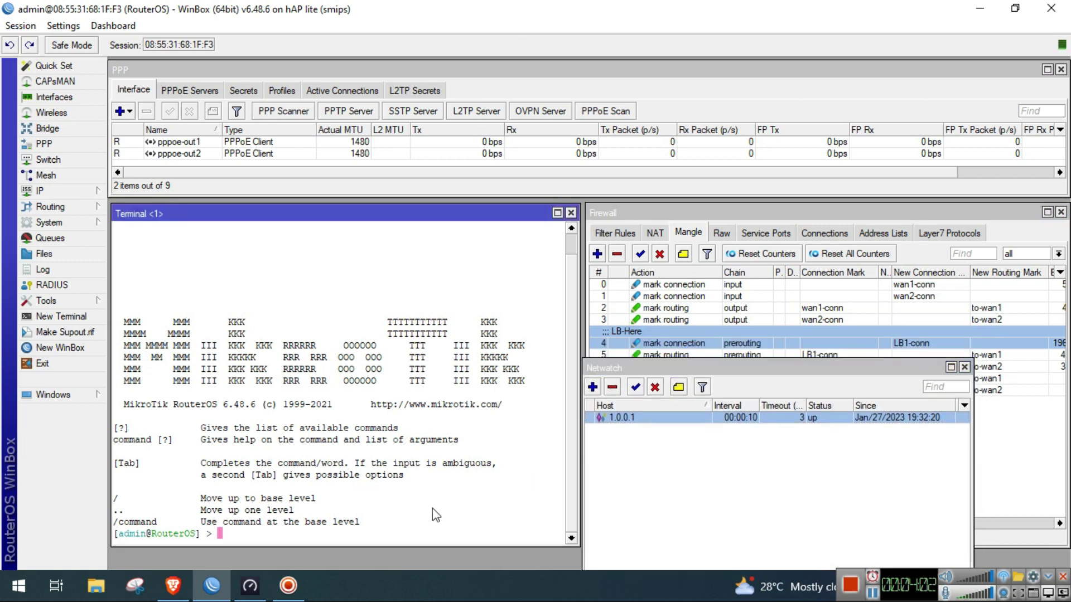
pyautogui.write('ping ')
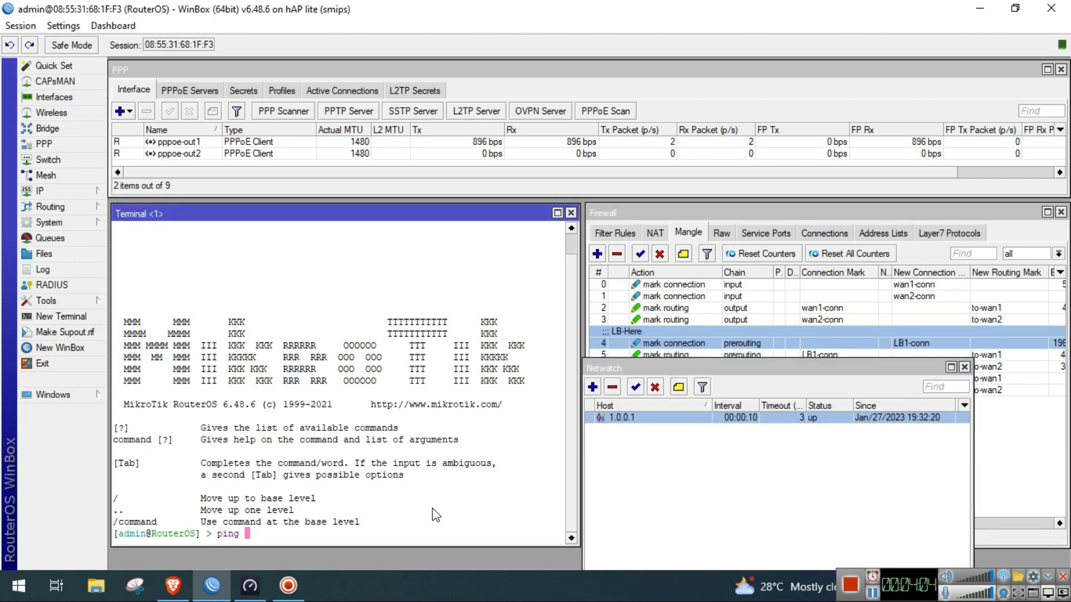
pyautogui.write('1.0.0')
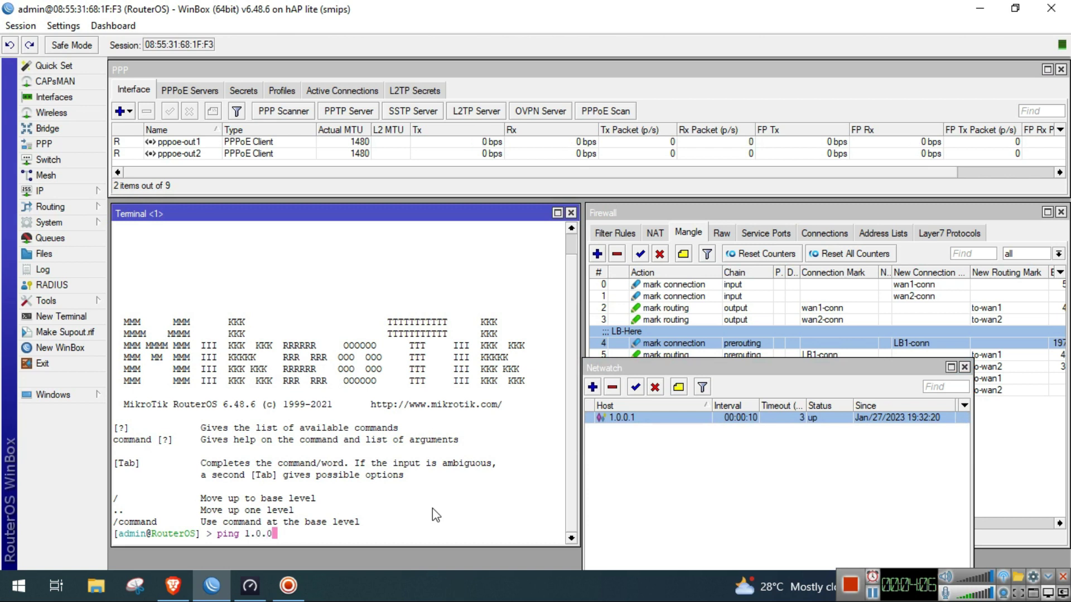
pyautogui.write('.1')
pyautogui.press('Return')
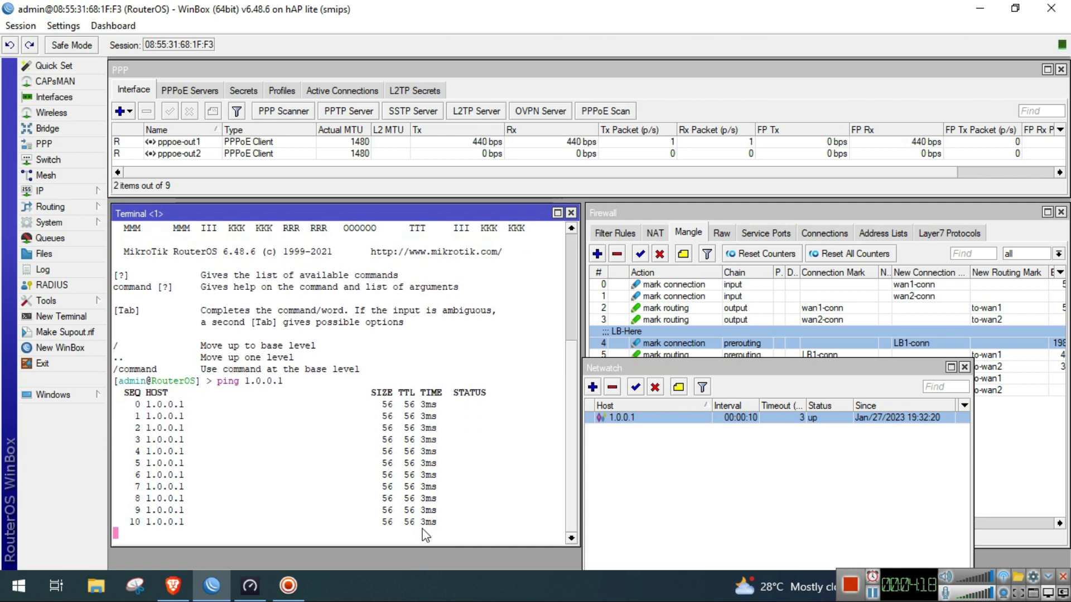
pyautogui.moveTo(742, 372); pyautogui.dragTo(746, 378)
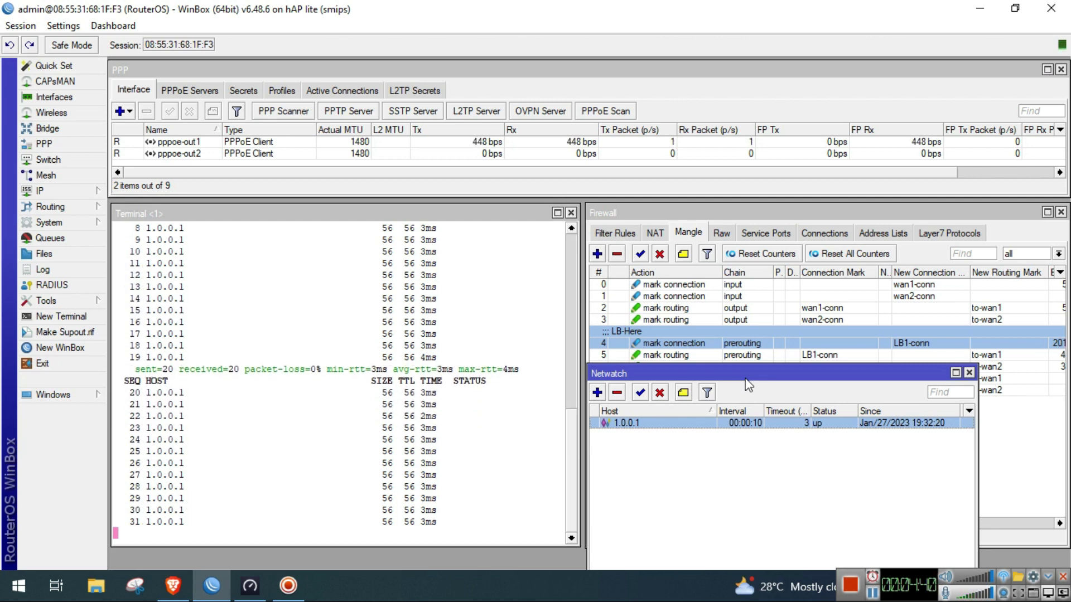
# - Launch Speedtest and run a test: 4 ms ping, 9.72 Mbps down, 9.74 Mbps up
pyautogui.click(254, 587)
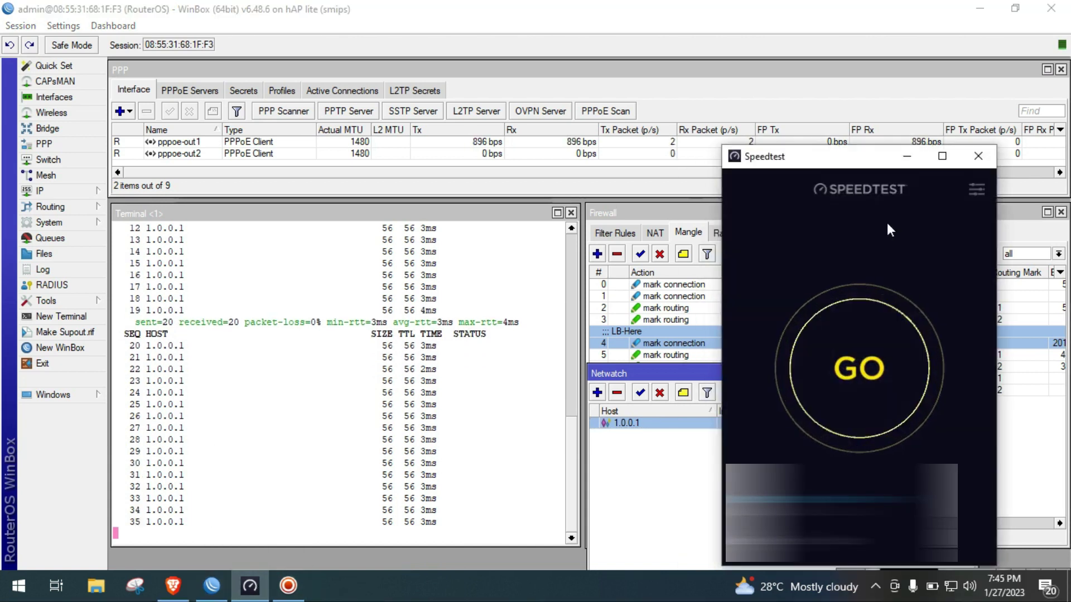
pyautogui.moveTo(852, 164); pyautogui.dragTo(893, 447)
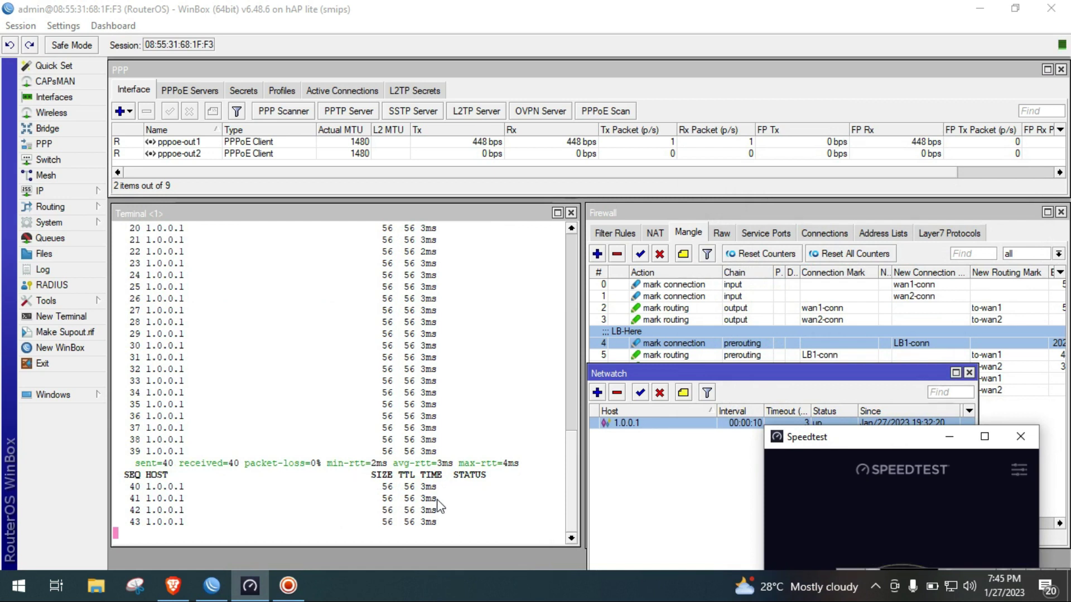
pyautogui.moveTo(845, 442); pyautogui.dragTo(781, 508)
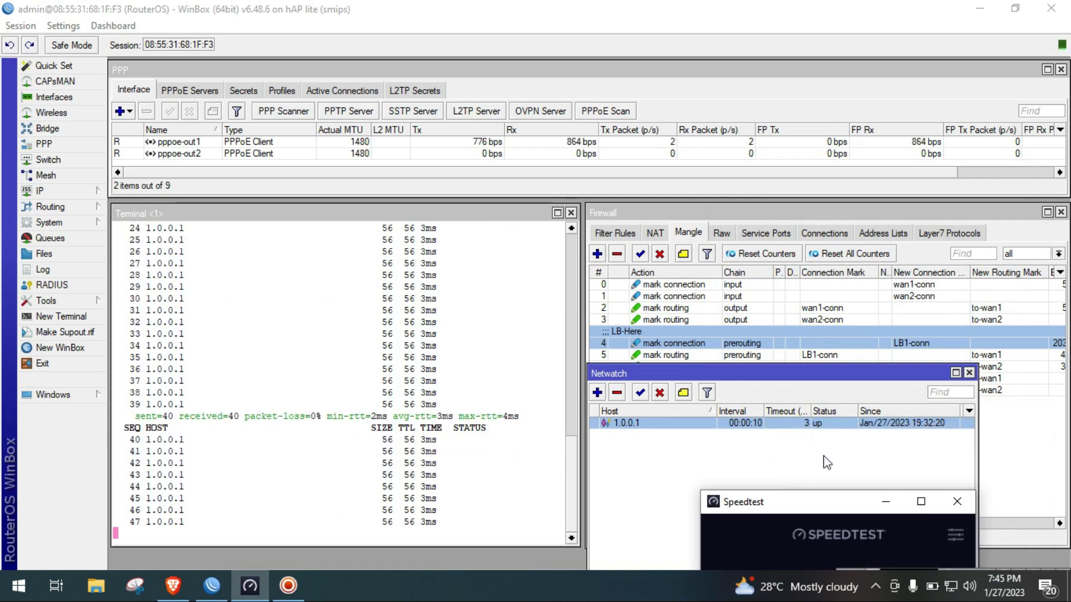
pyautogui.moveTo(819, 501); pyautogui.dragTo(492, 108)
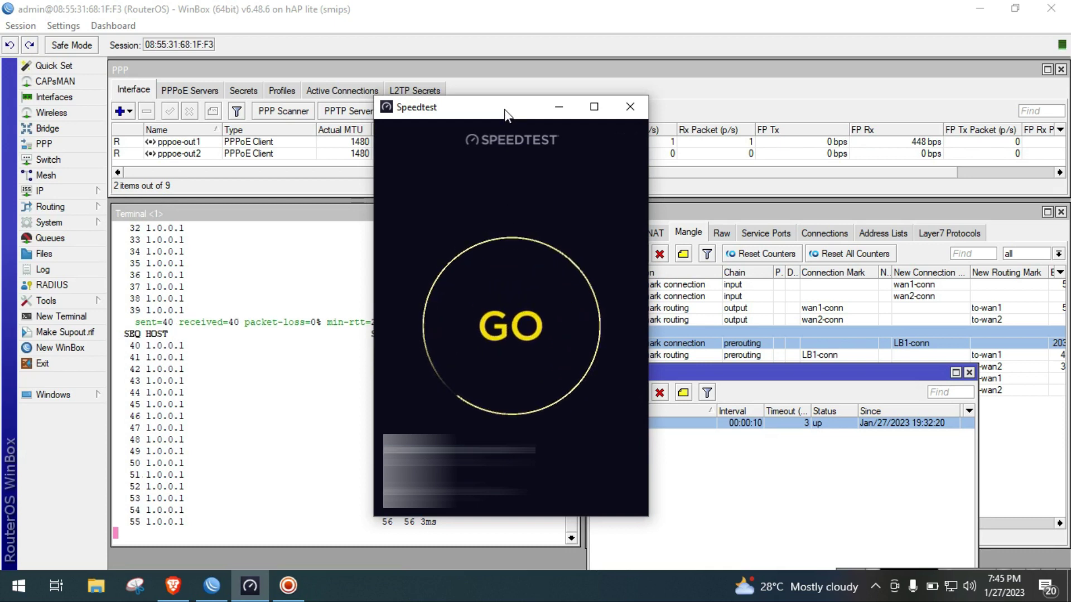
pyautogui.click(502, 322)
pyautogui.moveTo(502, 112); pyautogui.dragTo(237, 55)
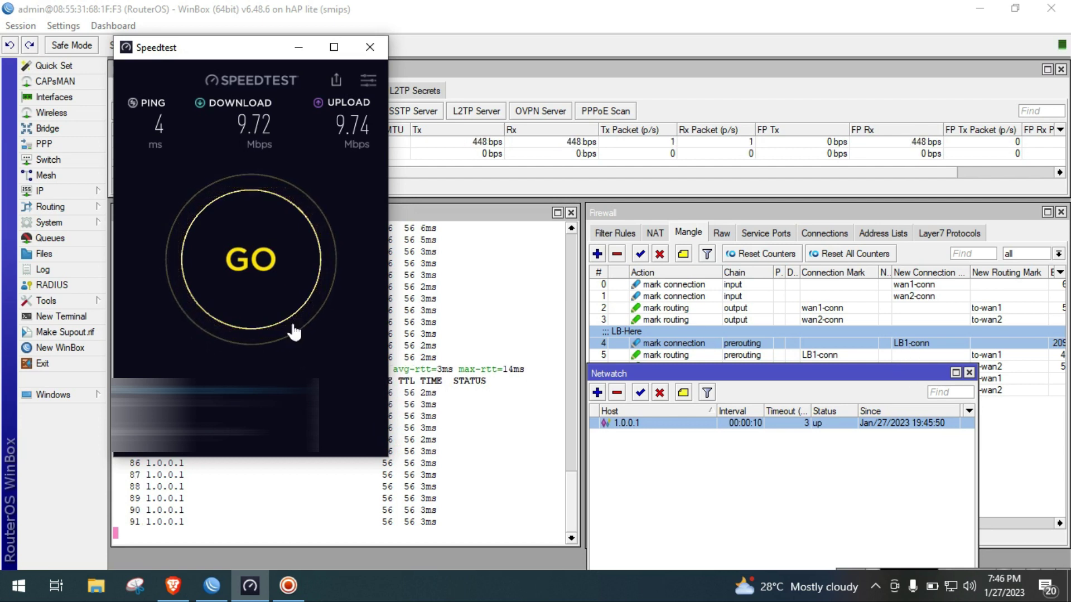
# - Rerun the speed test, getting 4 ms ping, 9.81 Mbps down and 9.56 Mbps up
pyautogui.click(253, 245)
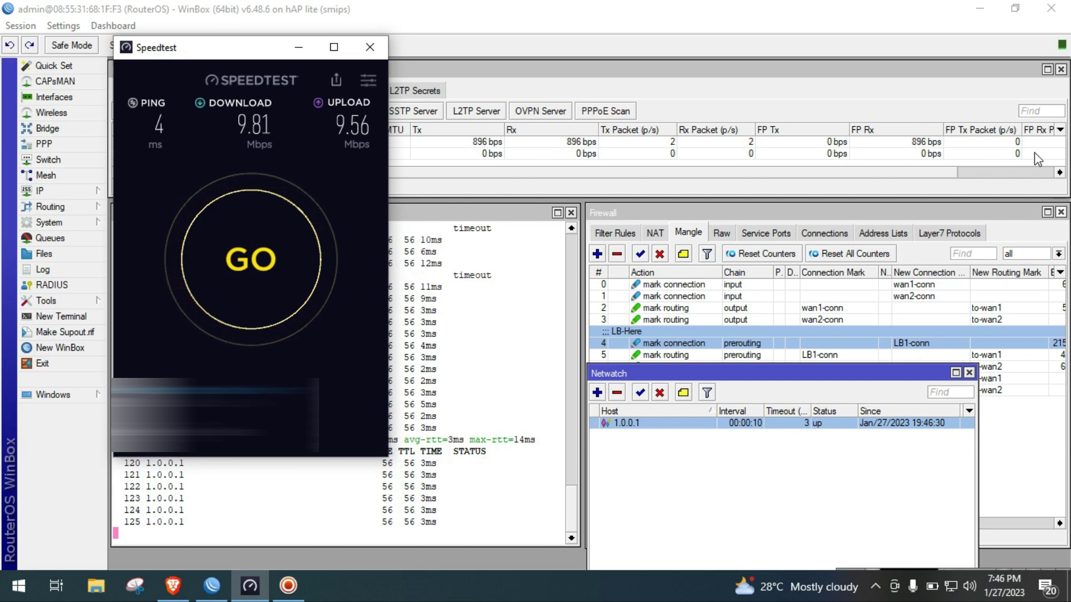
pyautogui.moveTo(240, 54); pyautogui.dragTo(253, 71)
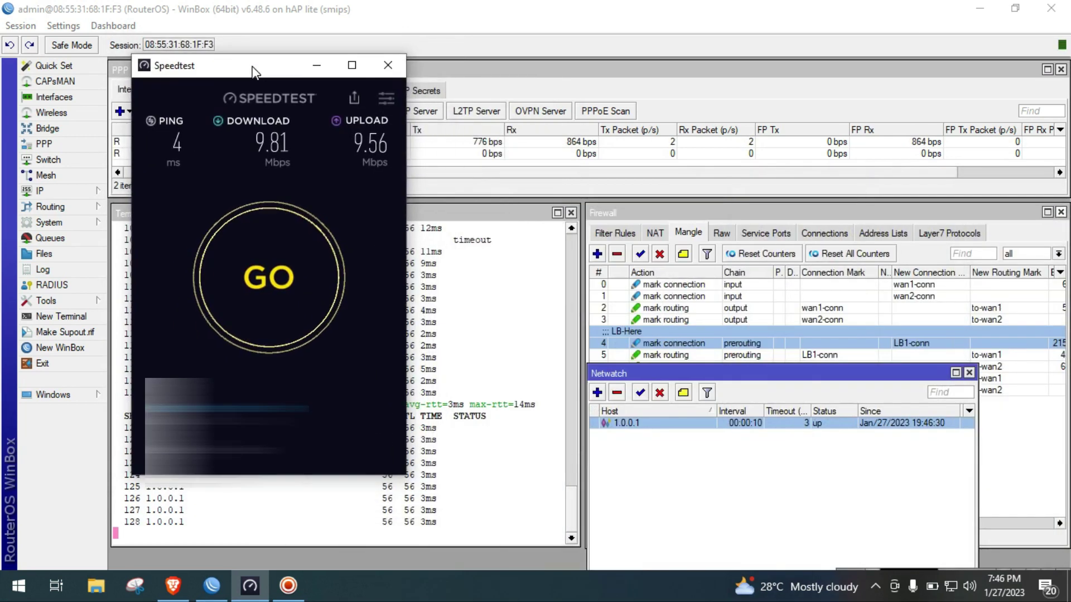
# - Minimize Speedtest to watch the ping to 1.0.0.1, now showing 2% packet loss
pyautogui.click(316, 65)
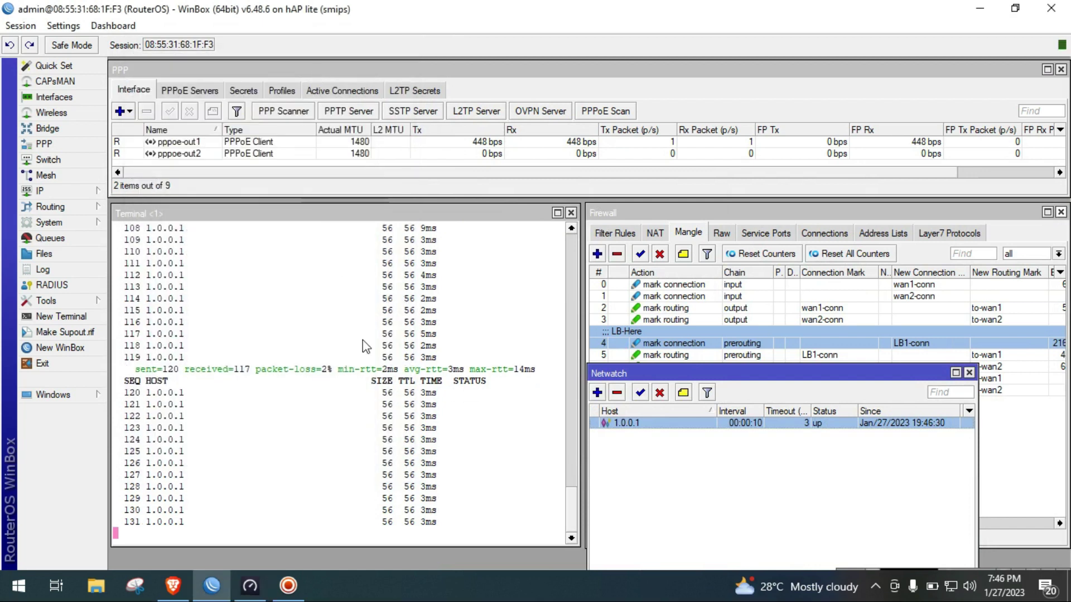